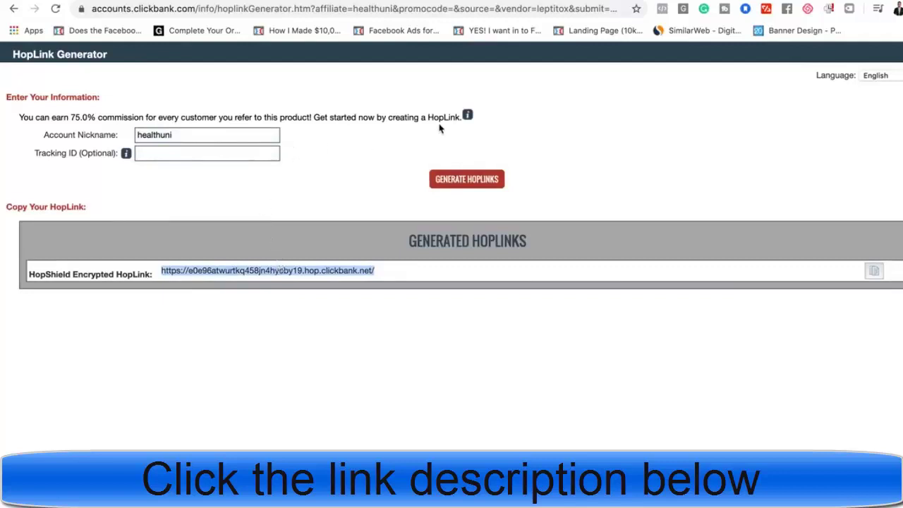
Switch from ClickBank to the Bitly links dashboard tab.
click(767, 2)
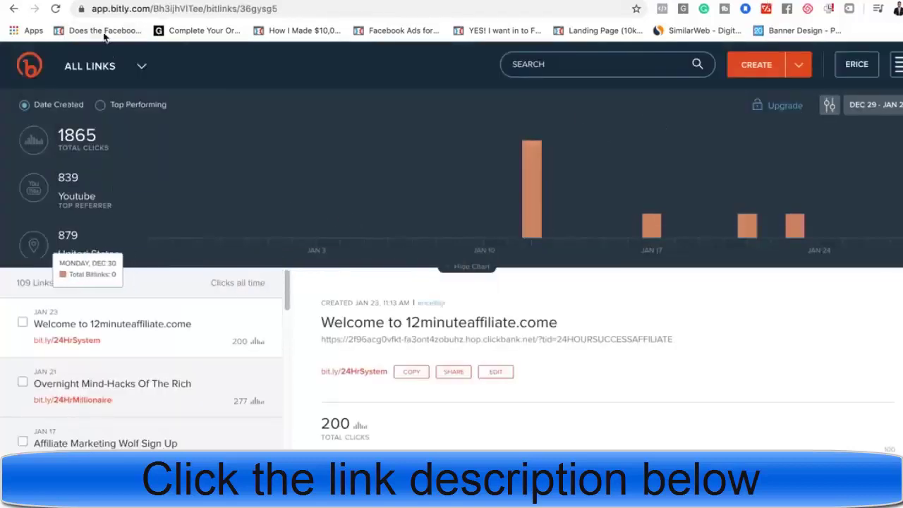
Shorten the ClickBank HopLink to bit.ly/long-uglly-link and copy the short link.
click(759, 71)
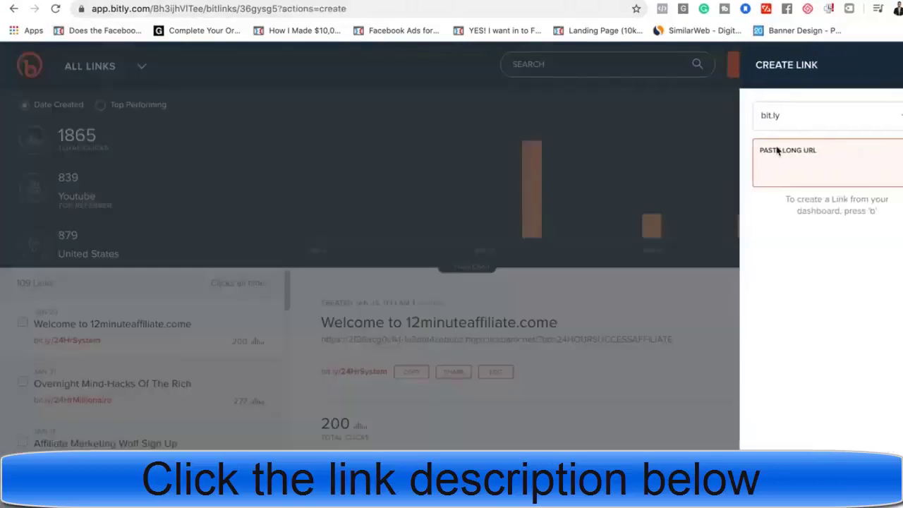
text(https://e0e96atwurtkq458jn4hycby1.hop.clickbank.net/)
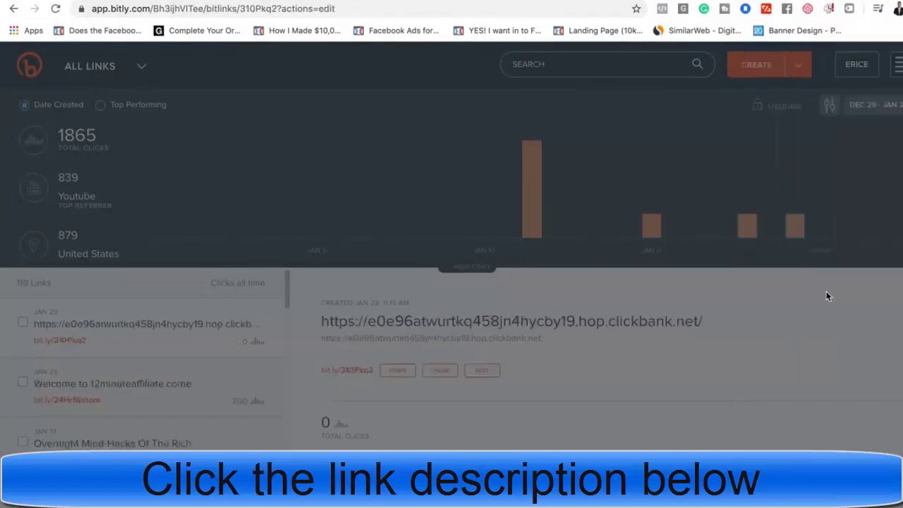
drag(824, 234, 780, 232)
text(lon)
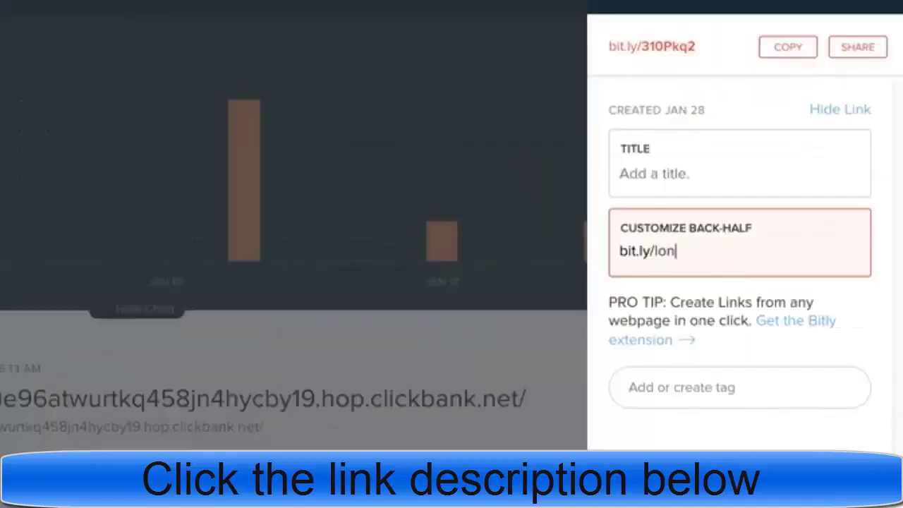
text(g-uglly-link)
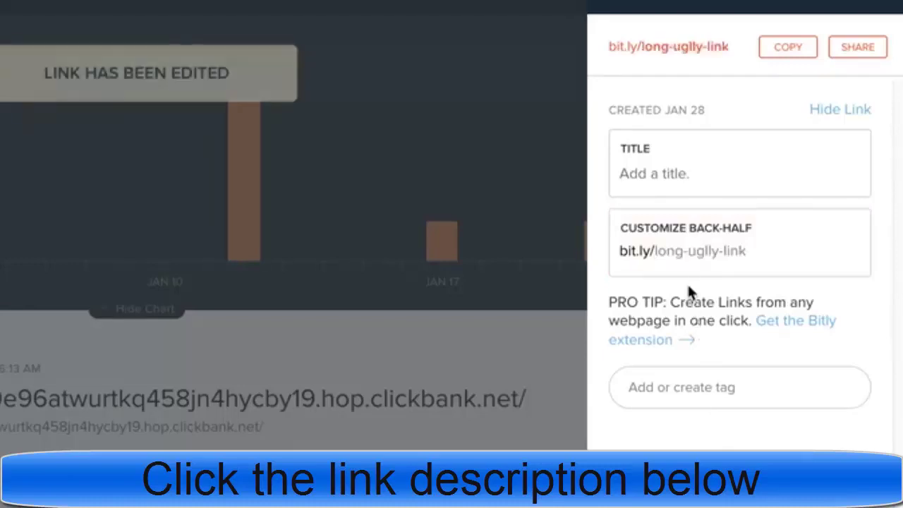
click(771, 54)
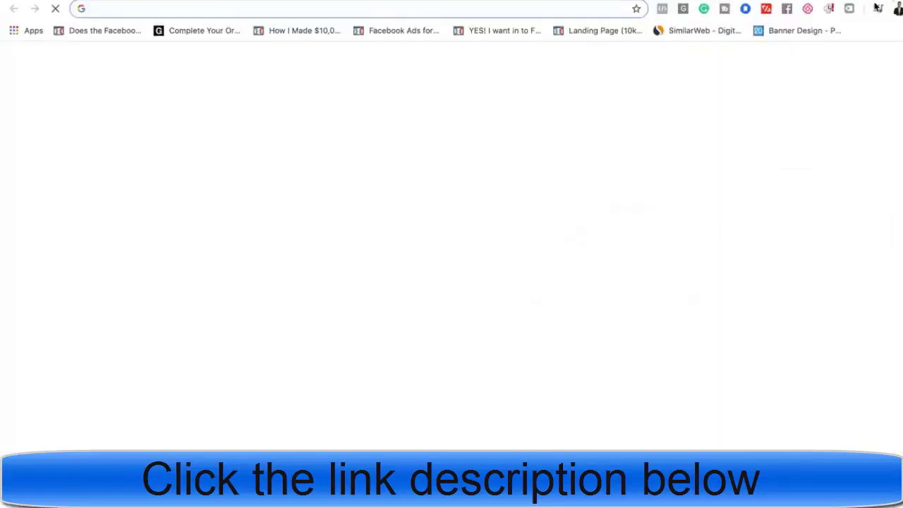
Test bit.ly/long-uglly-link in a new tab, then return to the YouTube weight-loss results.
key(super+v)
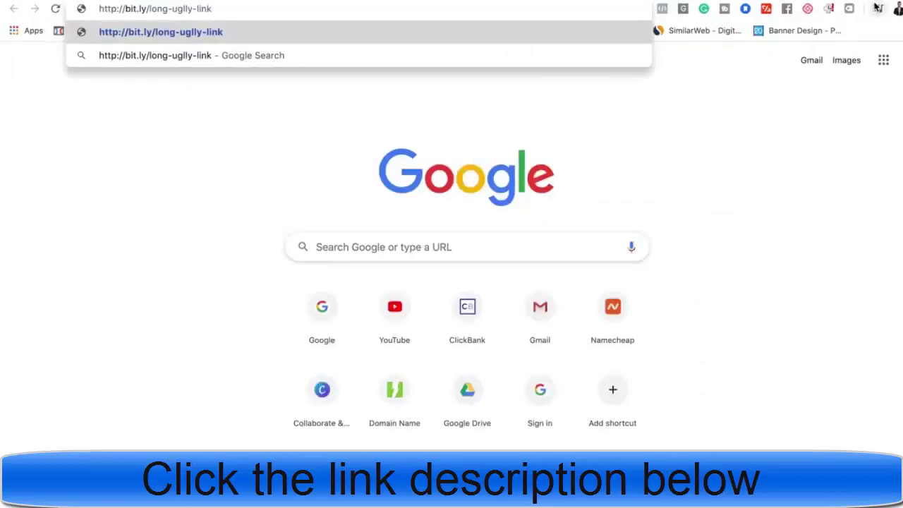
key(Return)
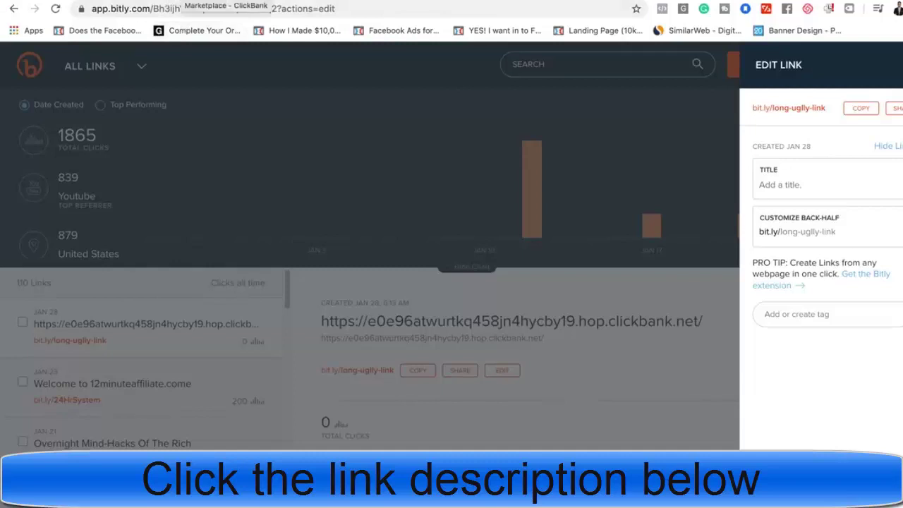
click(226, 2)
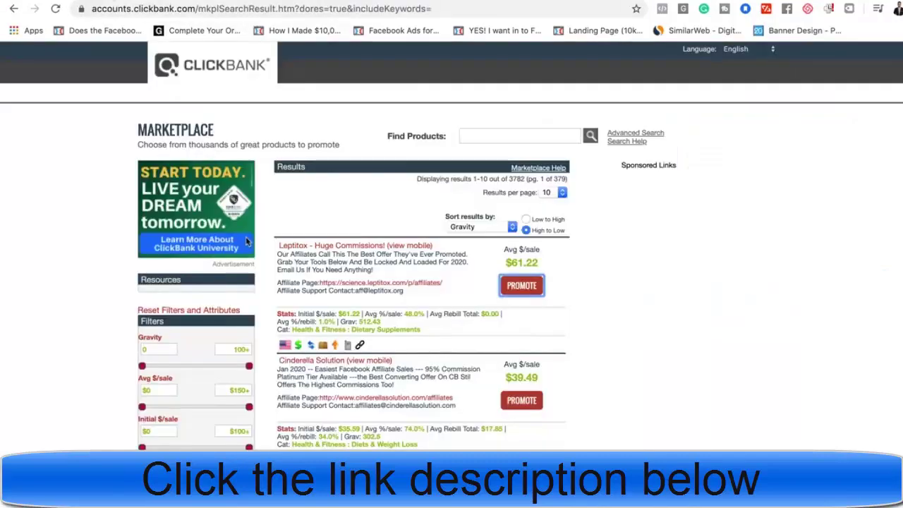
key(ctrl+Tab)
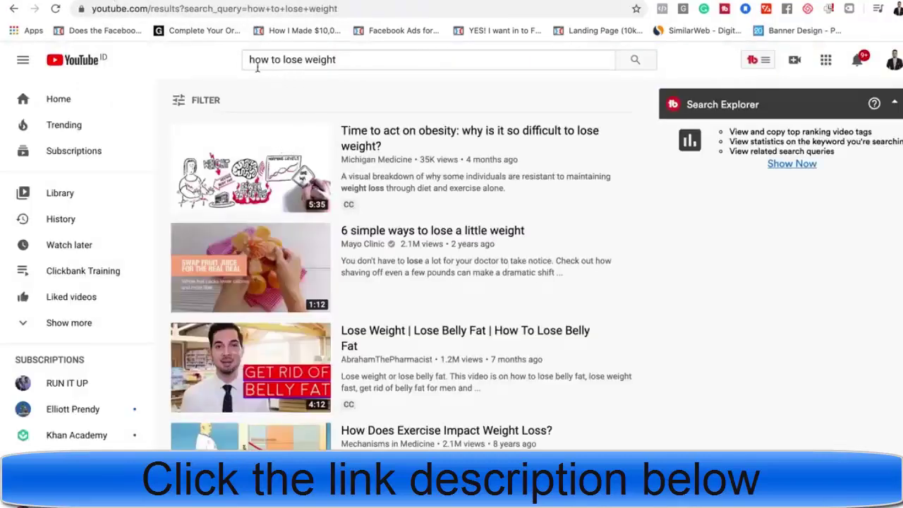
Browse the 'how to lose weight' results and open the Mayo Clinic channel.
scroll(362, 94, down, 3)
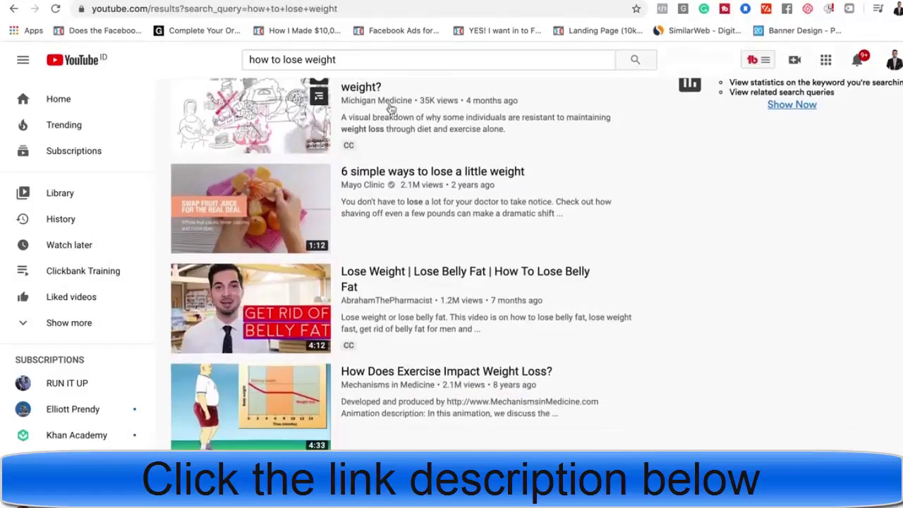
scroll(560, 194, up, 1)
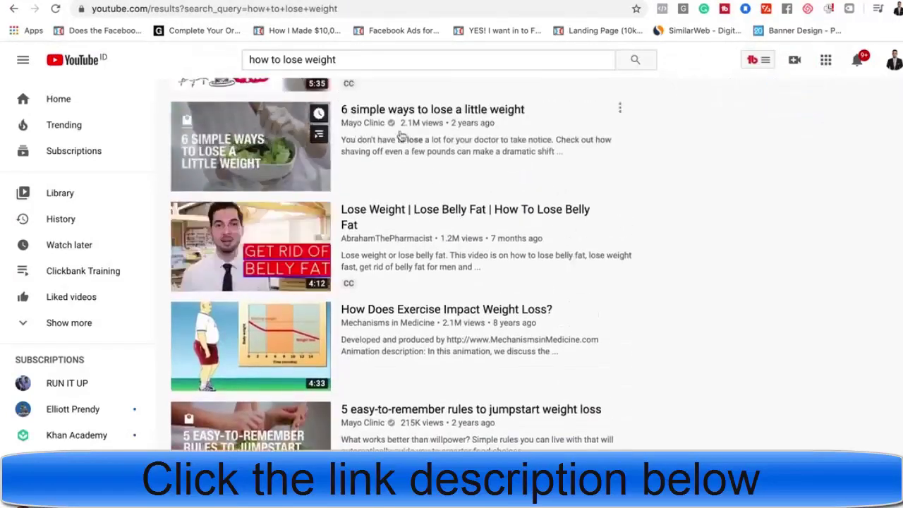
scroll(414, 138, down, 1)
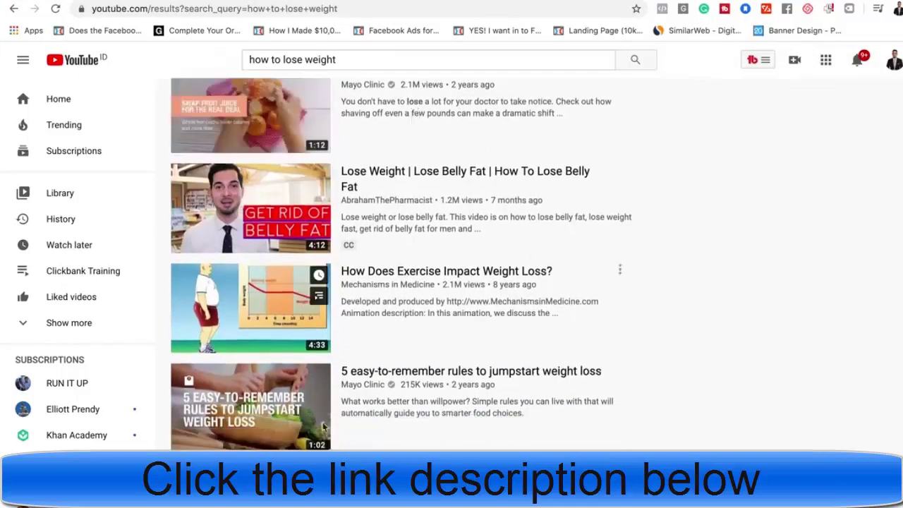
click(356, 388)
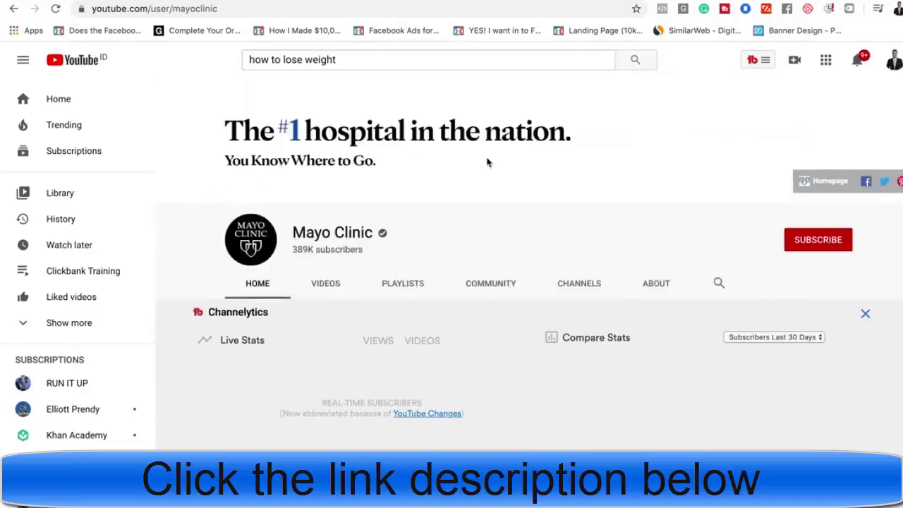
Open the Mayo Clinic channel's Videos tab and browse its uploads.
click(328, 288)
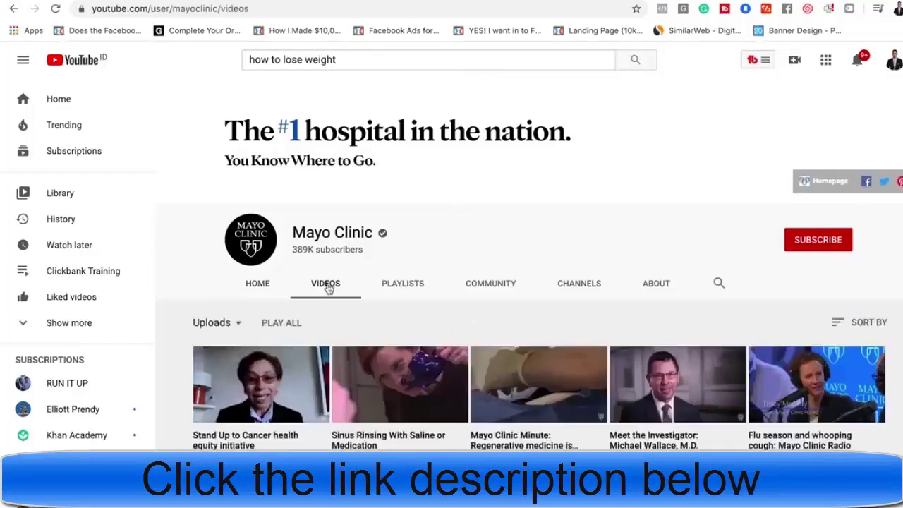
scroll(347, 290, down, 6)
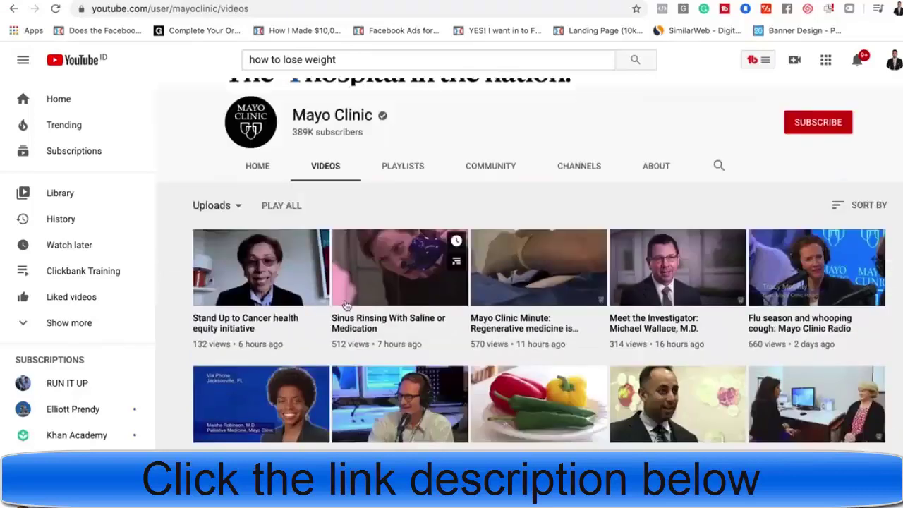
scroll(341, 310, down, 3)
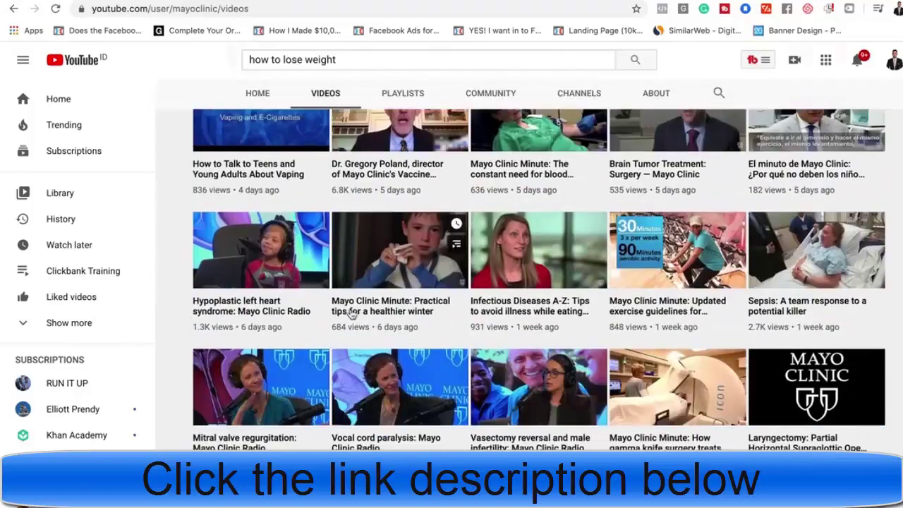
scroll(469, 339, down, 2)
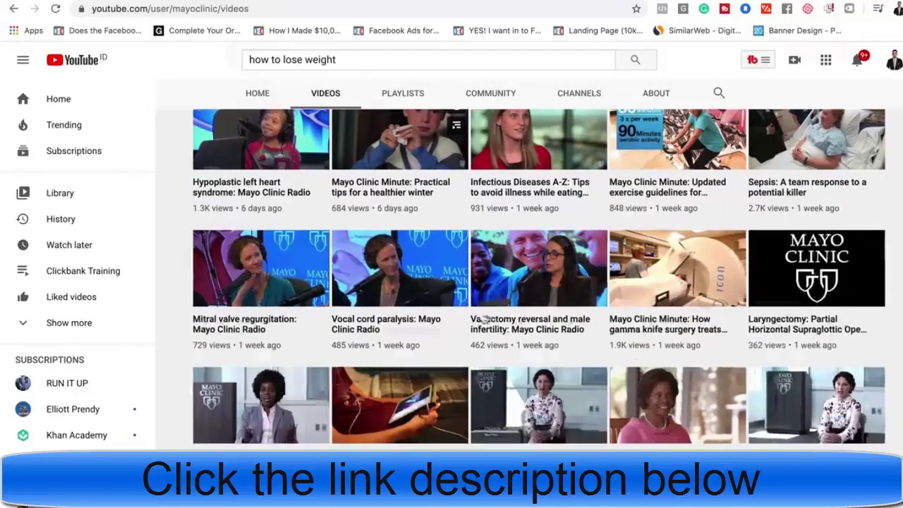
scroll(495, 297, up, 10)
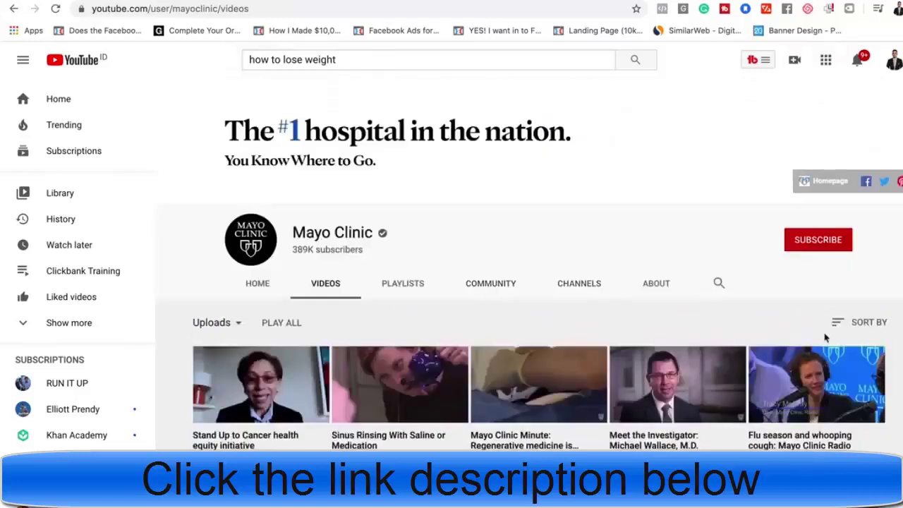
Sort the channel's videos by Most popular and scroll through the top results.
click(862, 326)
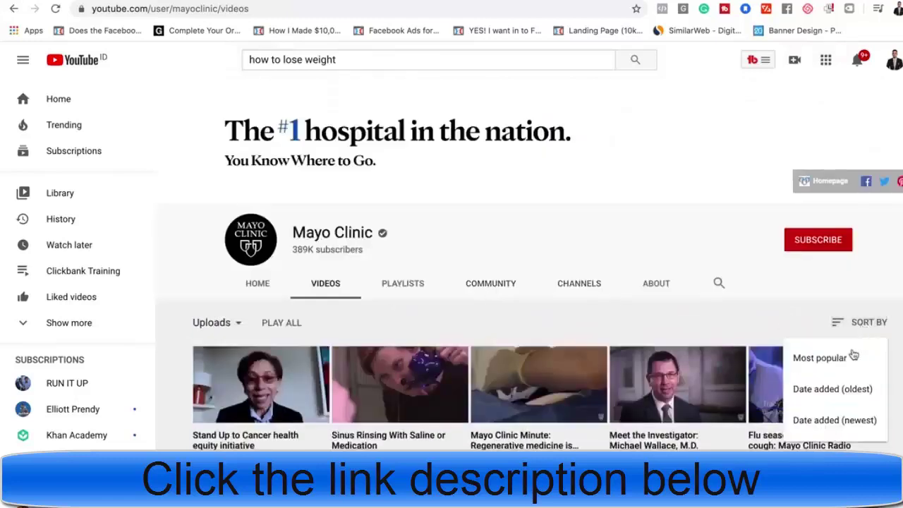
click(848, 361)
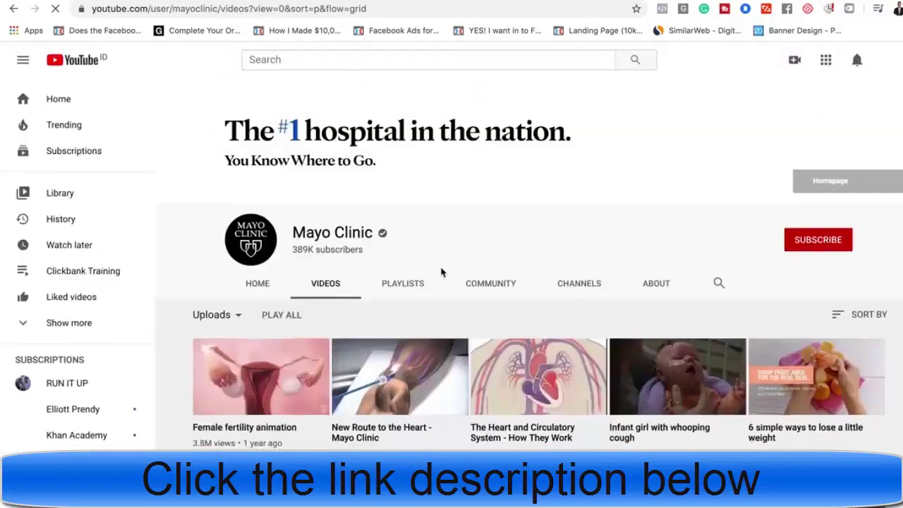
scroll(326, 292, down, 1)
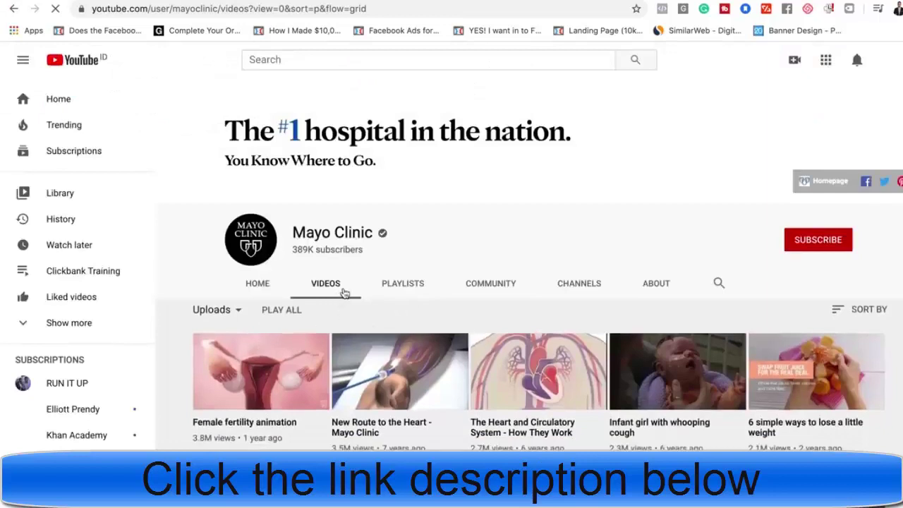
scroll(471, 320, down, 2)
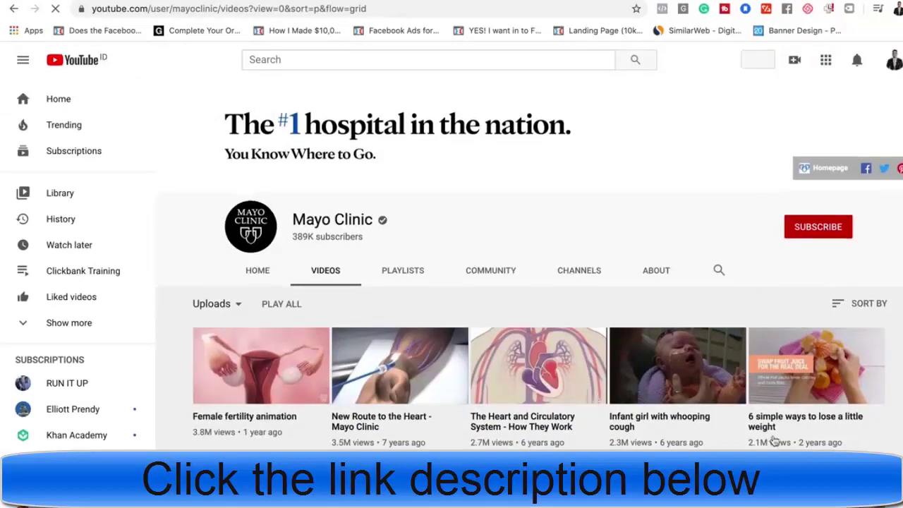
scroll(823, 362, down, 2)
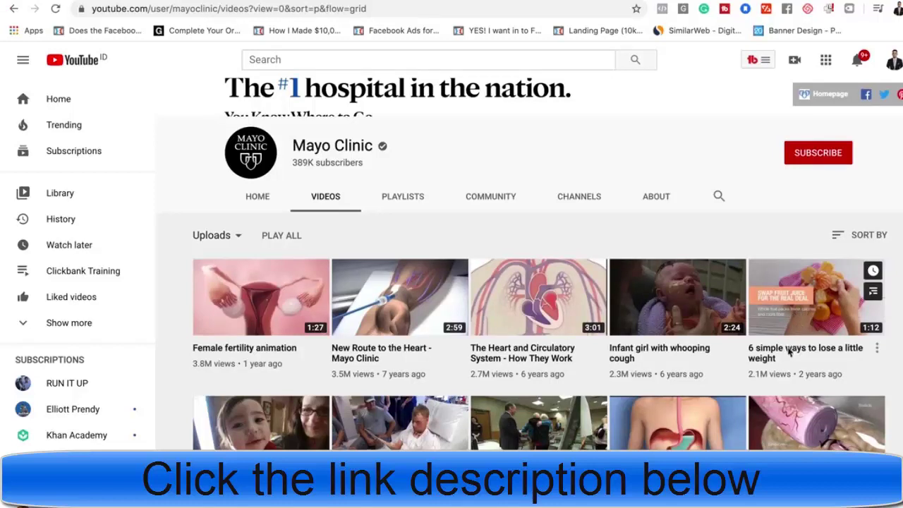
Open '6 simple ways to lose a little weight', pause it, and highlight description text.
click(790, 351)
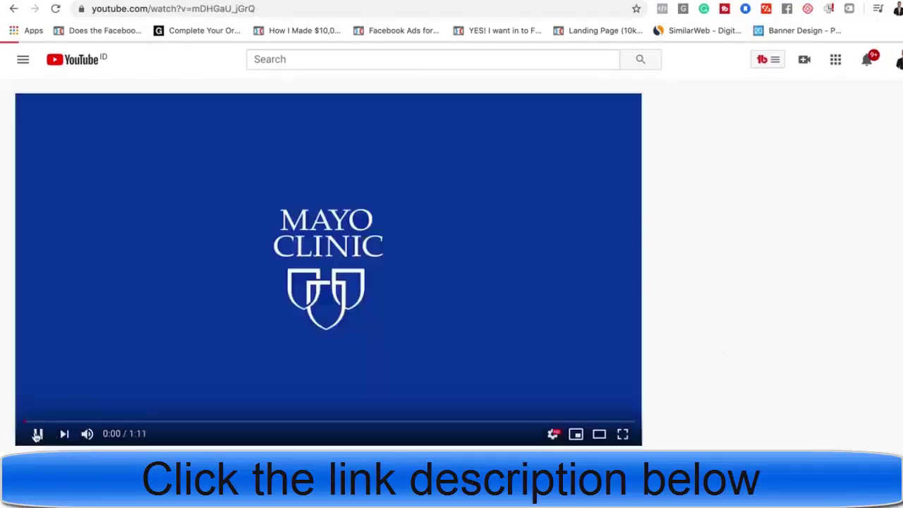
click(37, 428)
scroll(324, 268, down, 1)
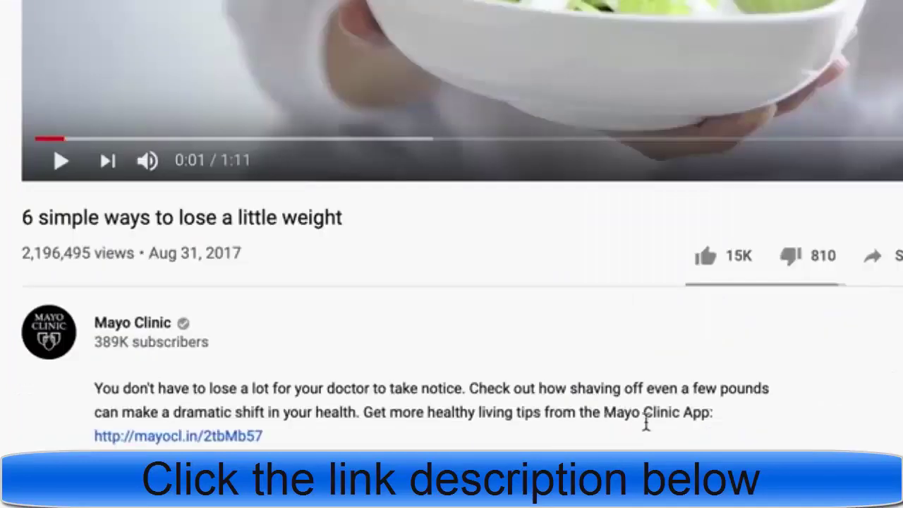
drag(347, 489, 419, 493)
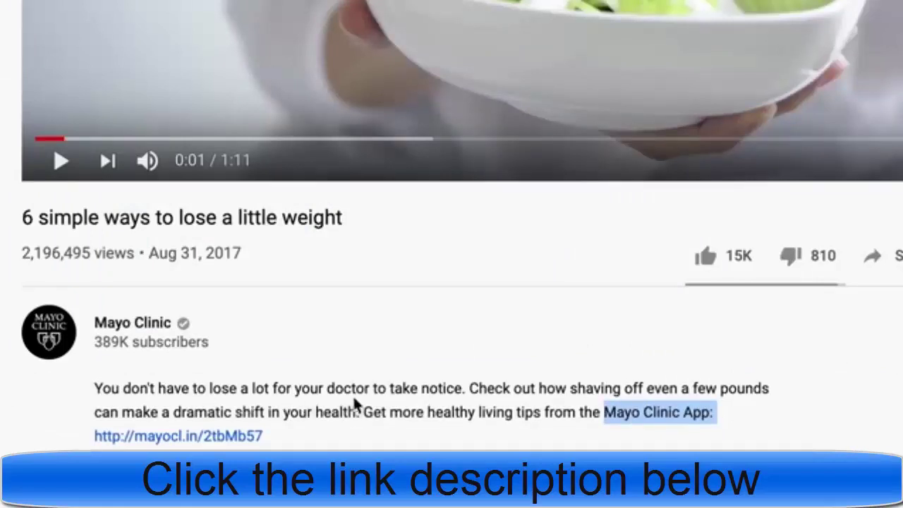
drag(282, 411, 94, 388)
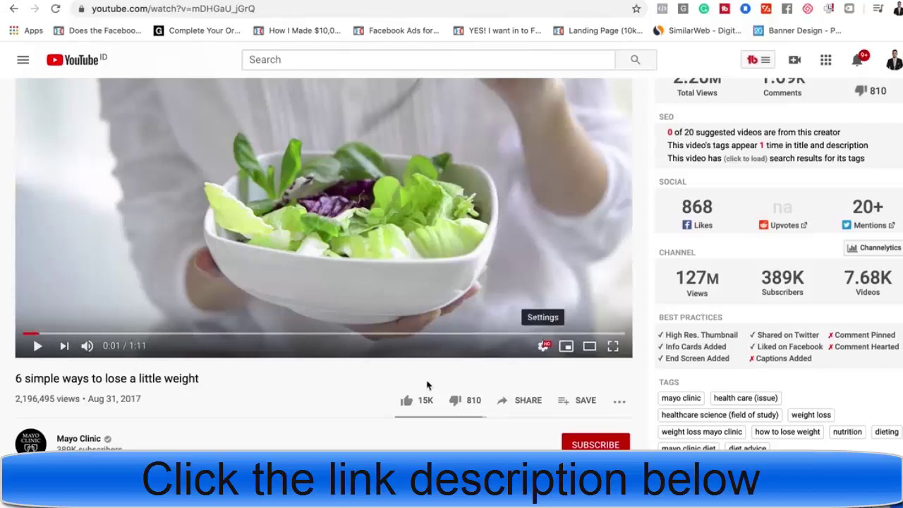
scroll(395, 402, up, 1)
scroll(395, 403, up, 1)
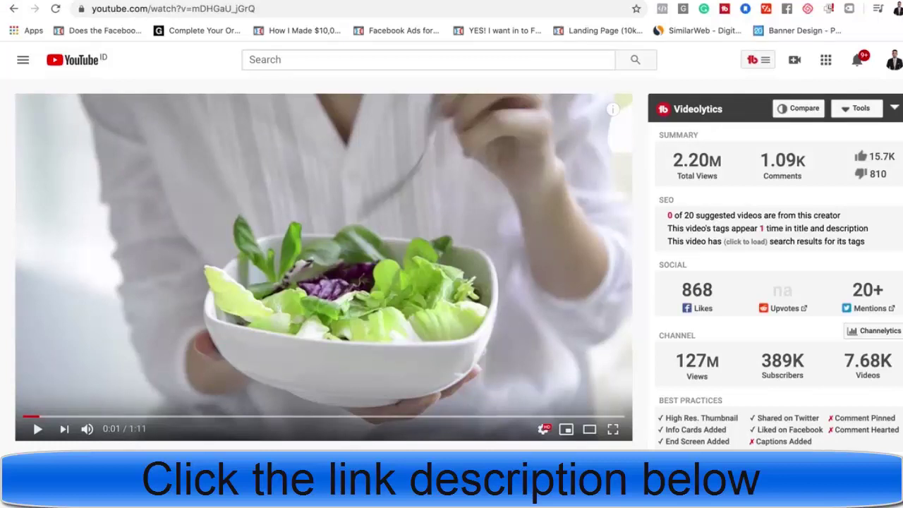
scroll(451, 268, down, 1)
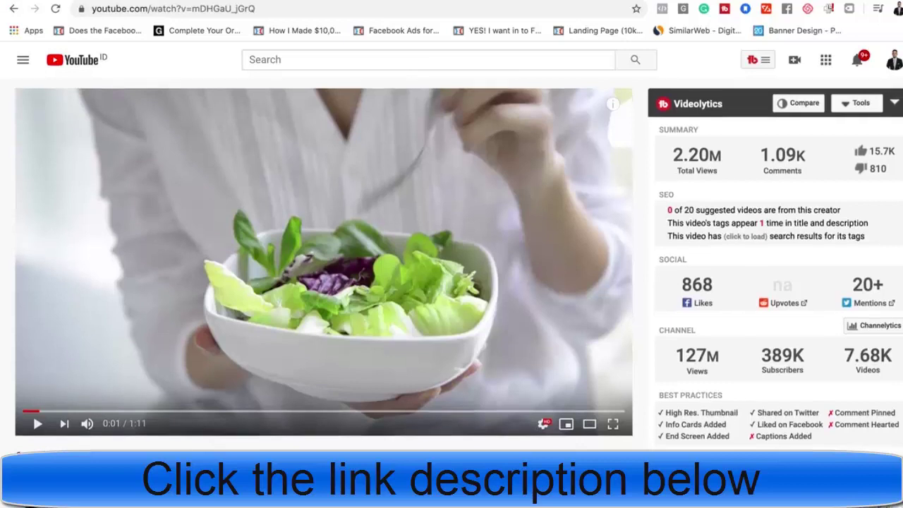
scroll(451, 282, down, 2)
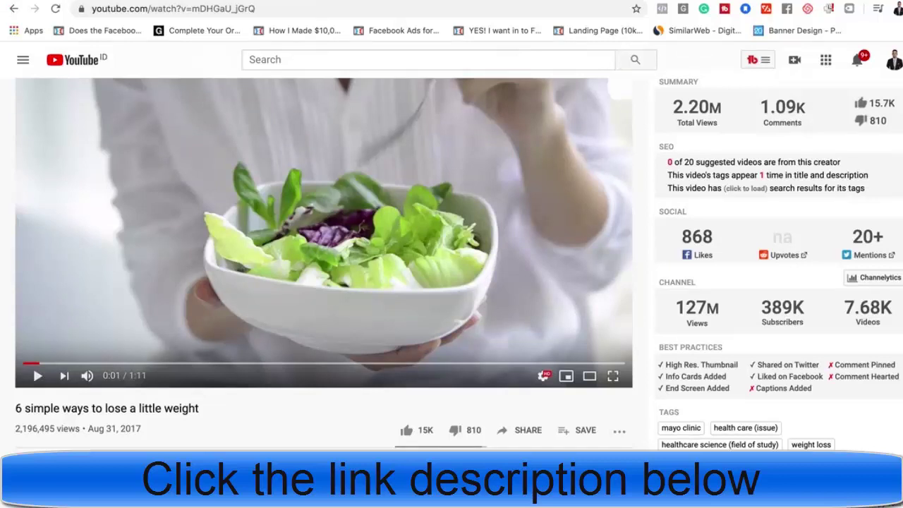
scroll(297, 445, down, 2)
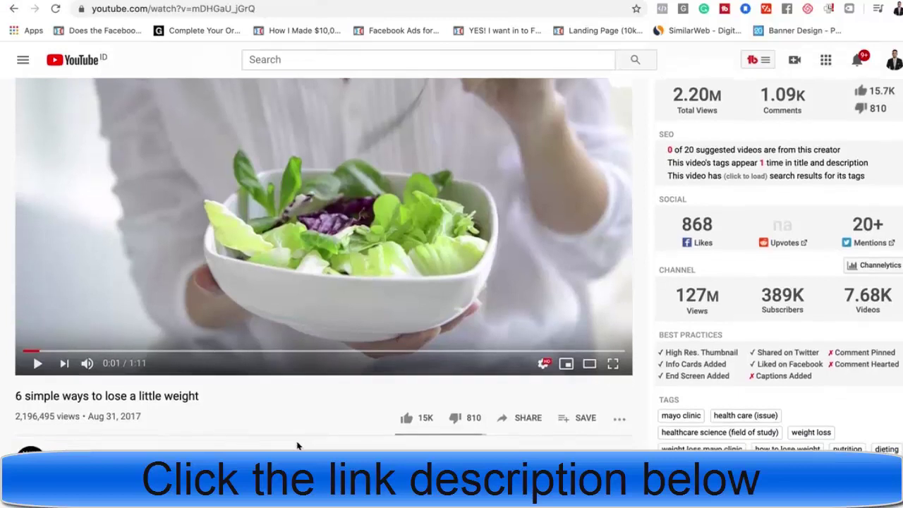